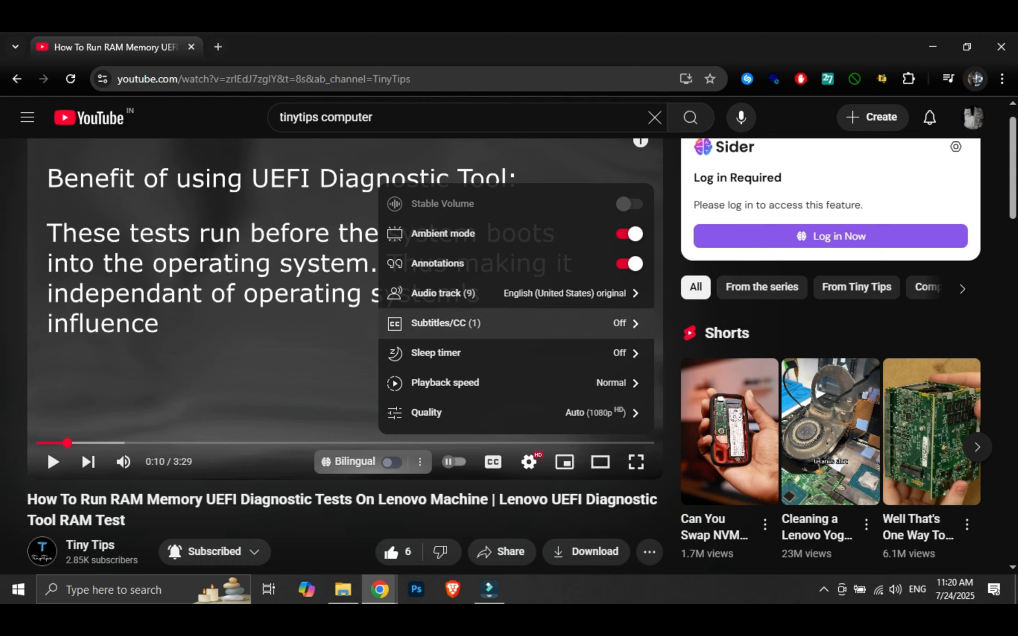
- Look through the audio track languages available for the RAM memory diagnostic video
{"action": "left_click", "coordinate": [516, 293]}
{"action": "scroll", "coordinate": [557, 310], "scroll_direction": "down", "scroll_amount": 3}
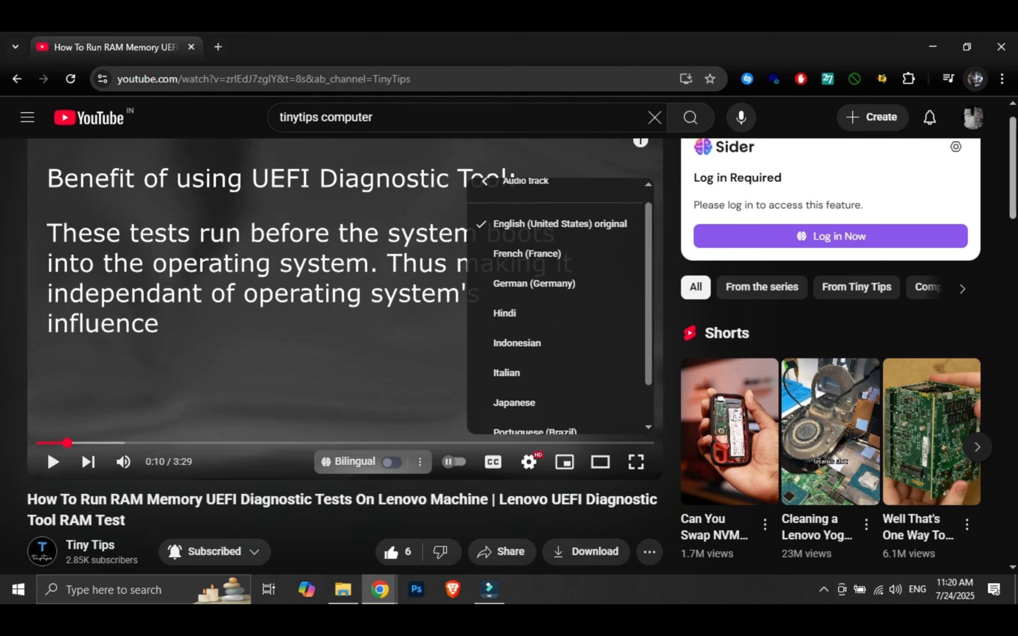
{"action": "scroll", "coordinate": [557, 310], "scroll_direction": "up", "scroll_amount": 2}
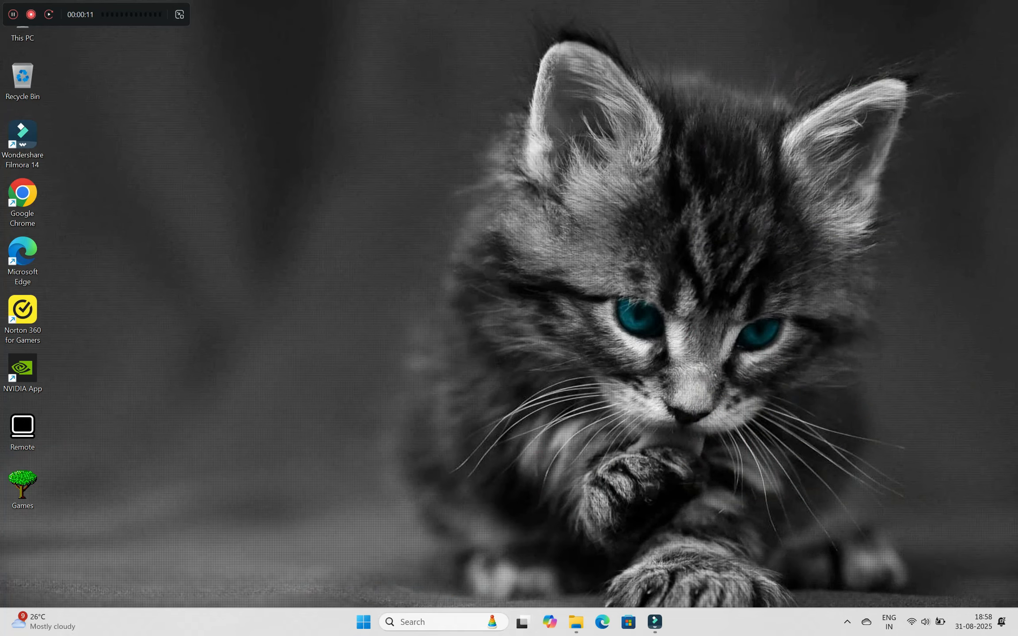
- Open This PC in File Explorer and view the contents of the New Volume (D:) drive
{"action": "double_click", "coordinate": [22, 35]}
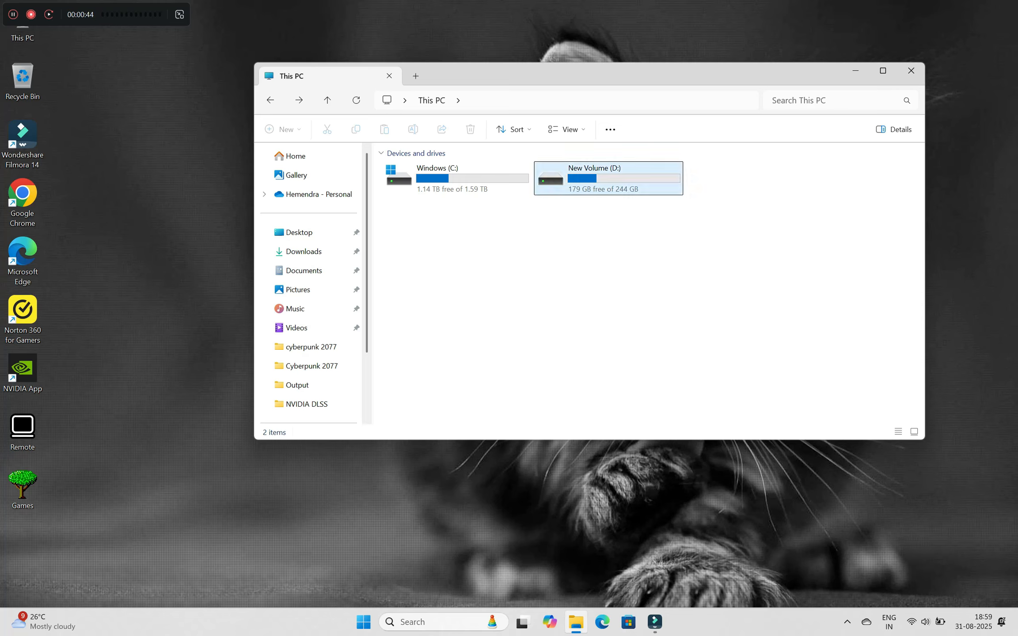
{"action": "double_click", "coordinate": [583, 185]}
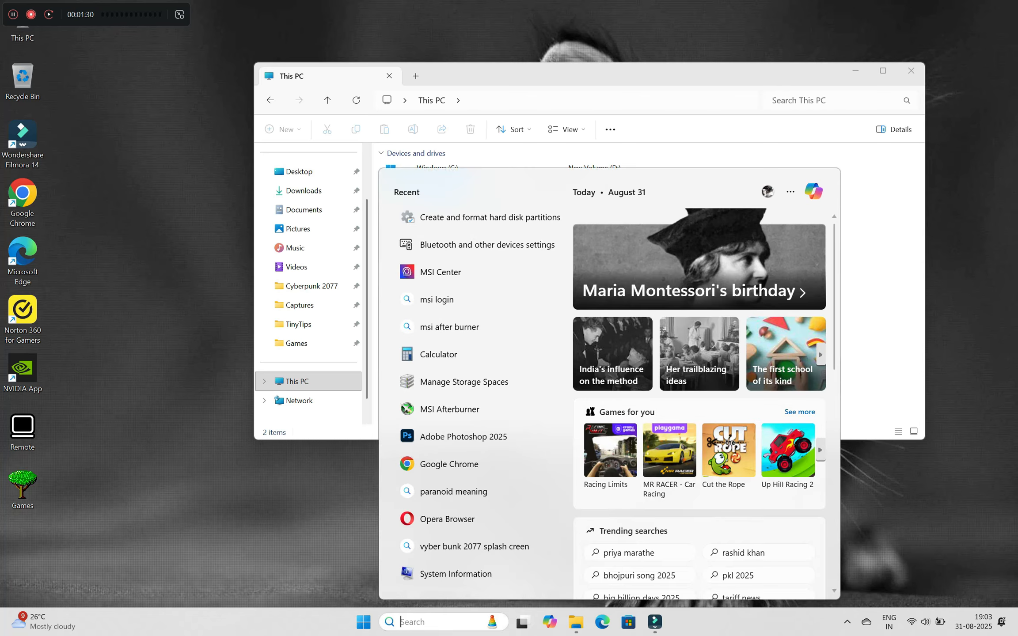
- Search Windows for "partition", open Disk Management and delete the New Volume (D:) partition, forcing the deletion
{"action": "type", "text": "paintrtition"}
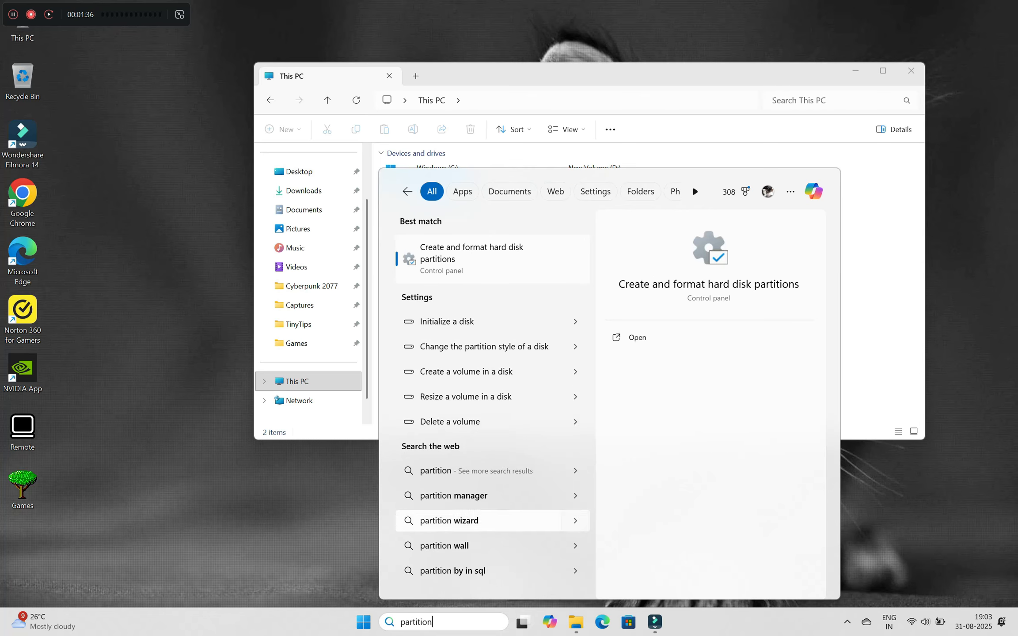
{"action": "key", "text": "Return"}
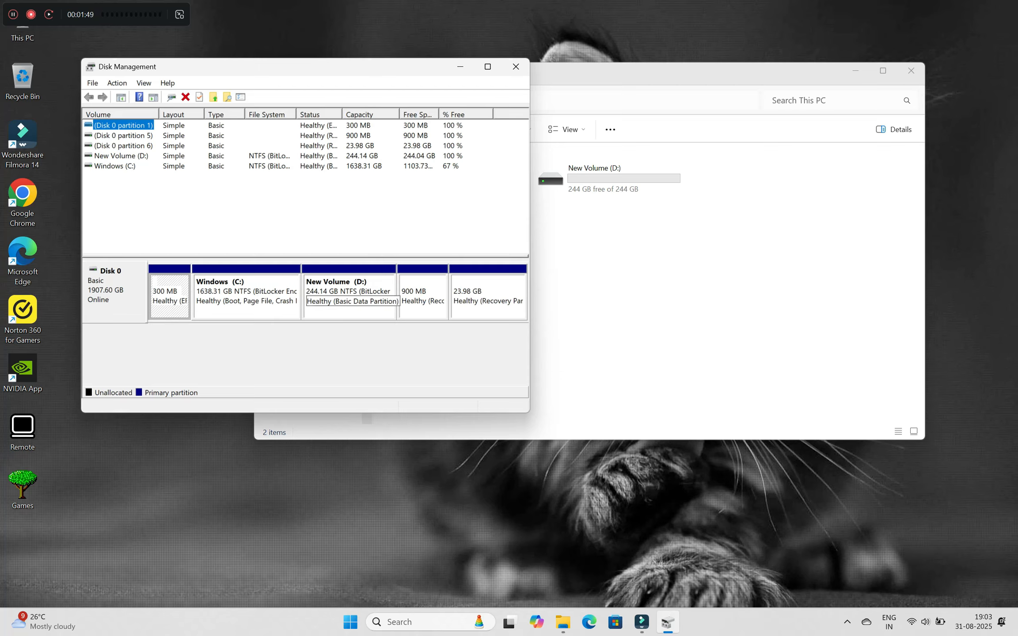
{"action": "left_click", "coordinate": [349, 301]}
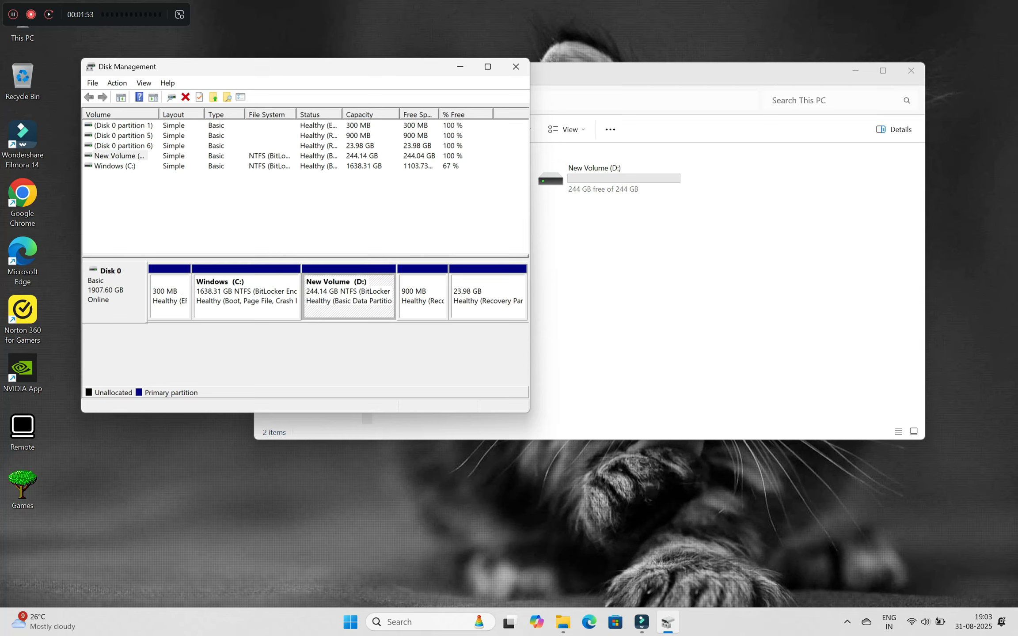
{"action": "right_click", "coordinate": [344, 311]}
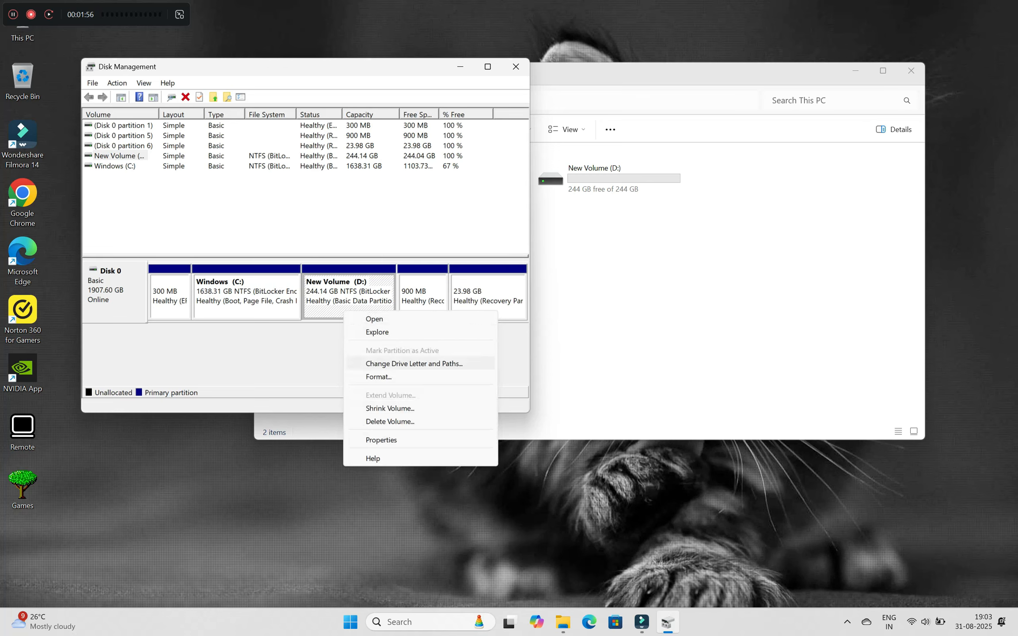
{"action": "left_click", "coordinate": [390, 421]}
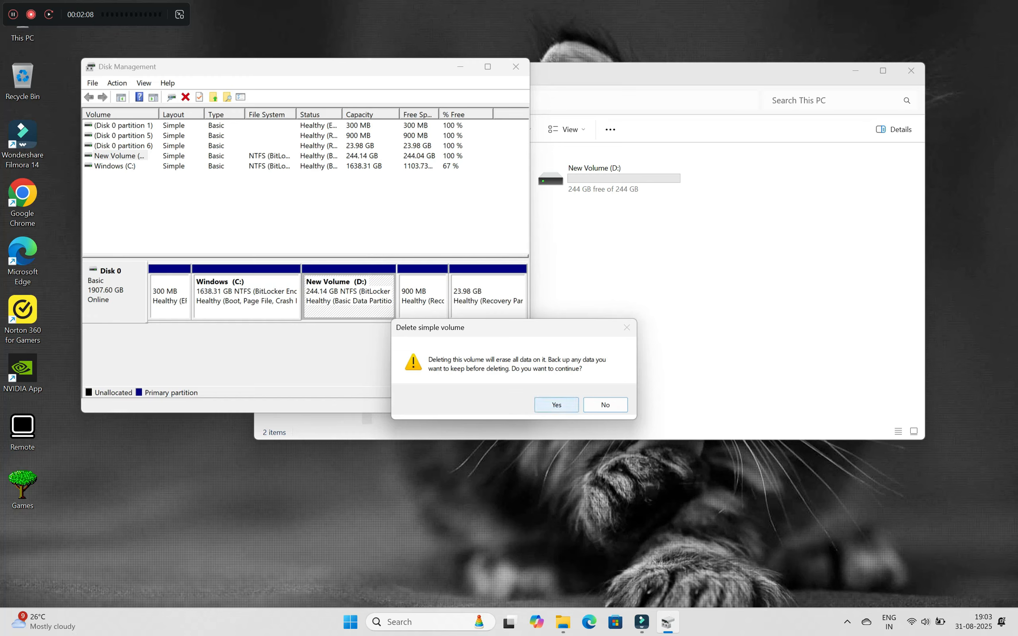
{"action": "left_click", "coordinate": [557, 405]}
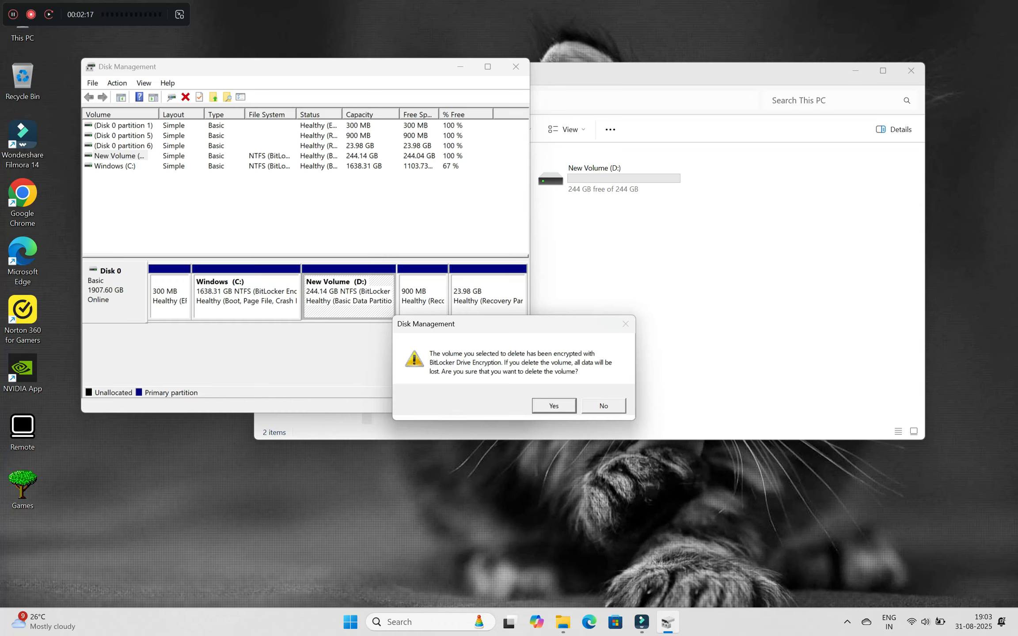
{"action": "key", "text": "Return"}
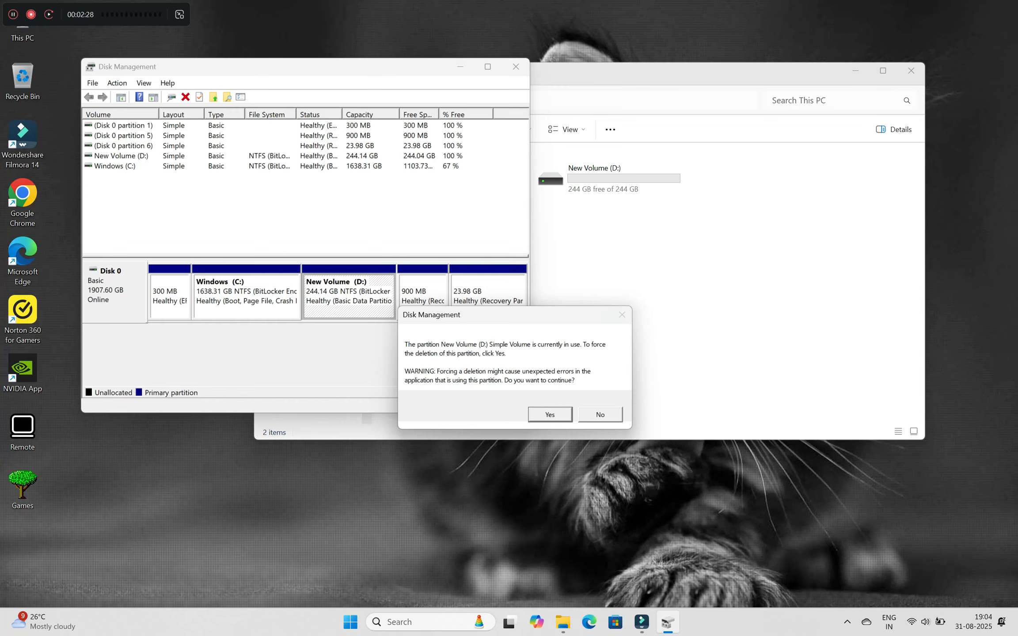
{"action": "key", "text": "Return"}
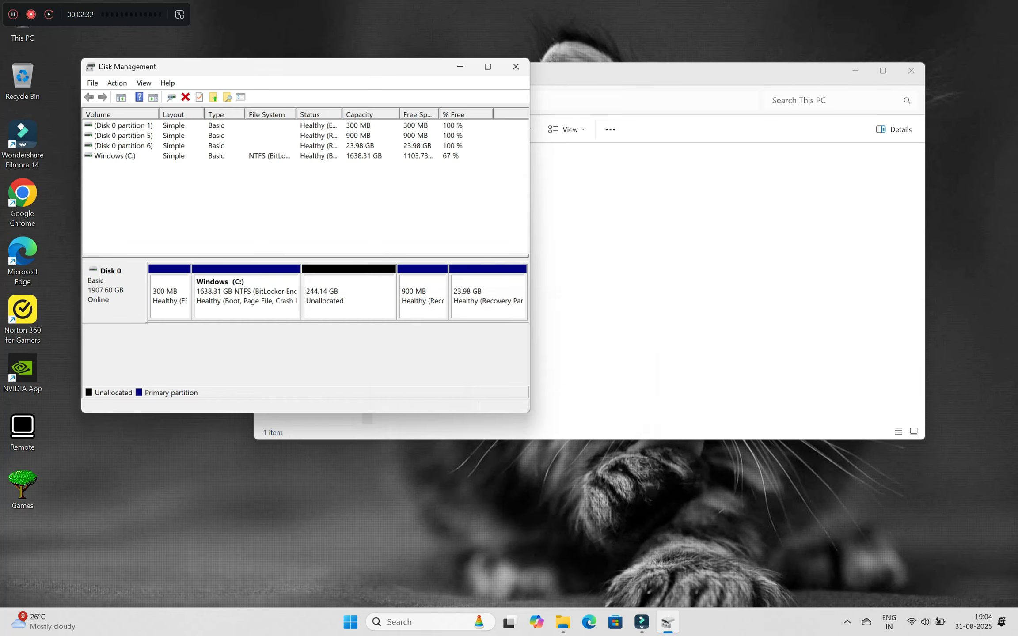
- Extend the Windows (C:) volume by 249999 MB using the adjacent unallocated space on Disk 0, and close Disk Management
{"action": "left_click", "coordinate": [349, 296]}
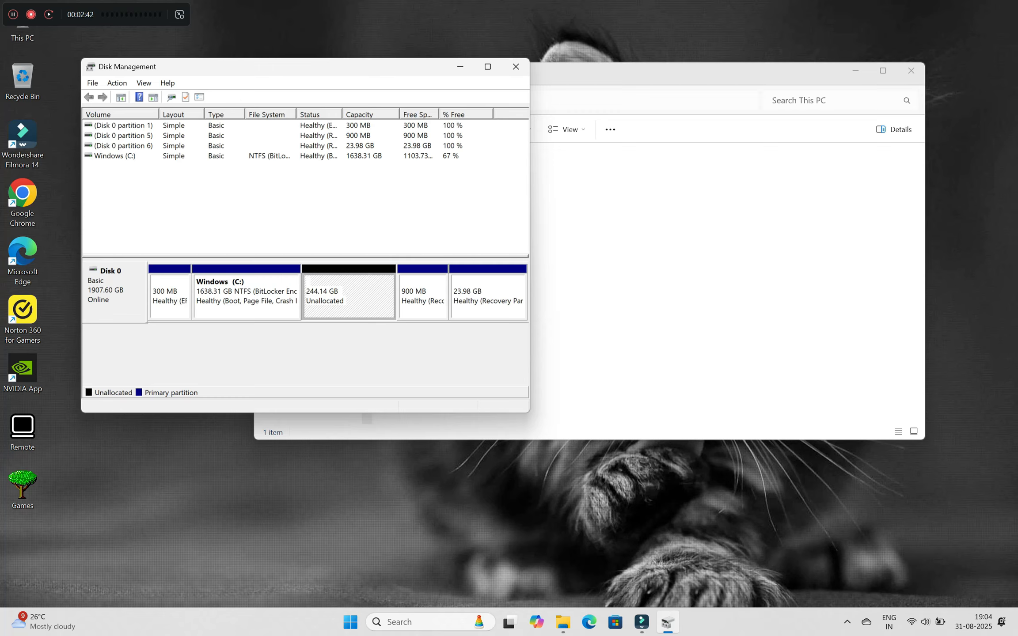
{"action": "left_click", "coordinate": [247, 302]}
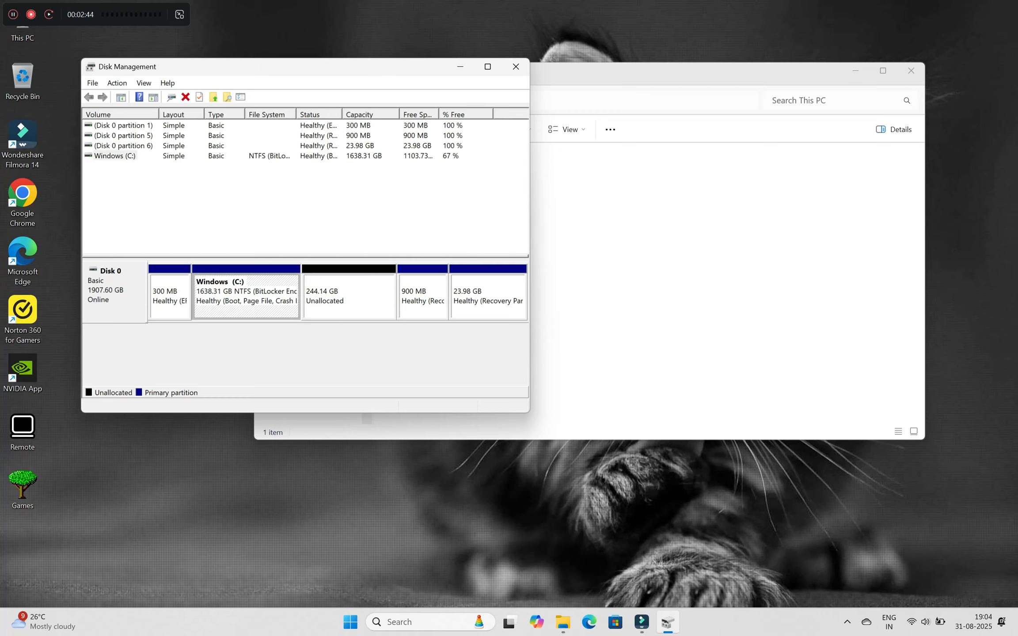
{"action": "right_click", "coordinate": [263, 313]}
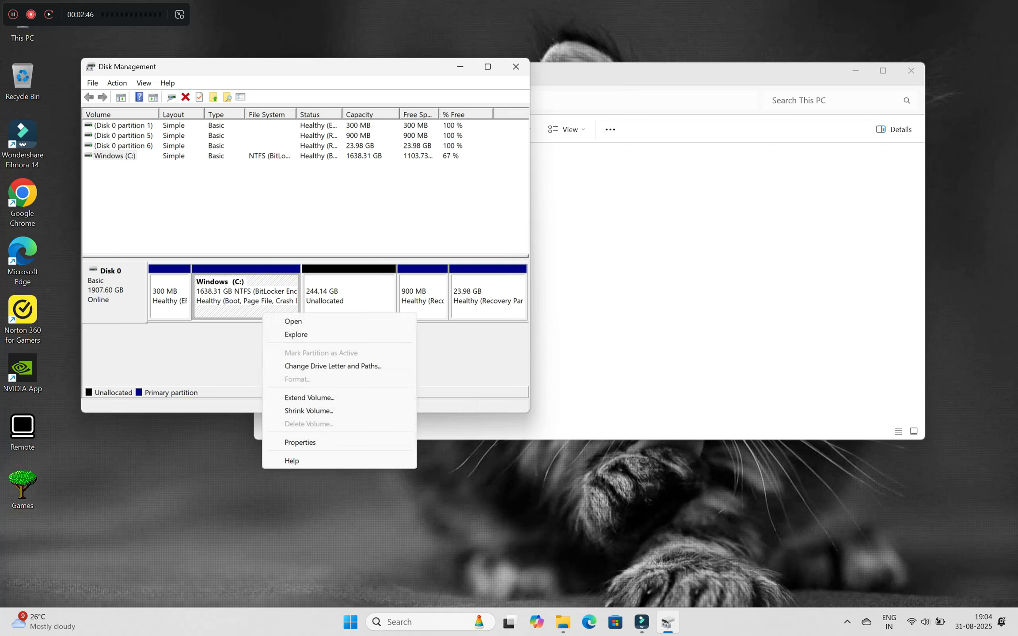
{"action": "left_click", "coordinate": [309, 398]}
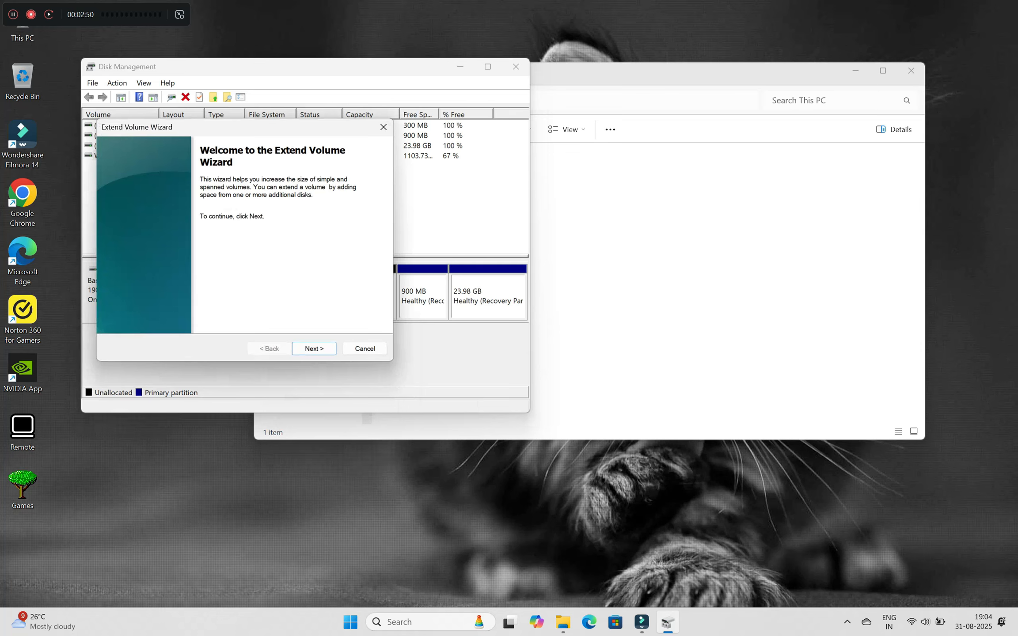
{"action": "key", "text": "Return"}
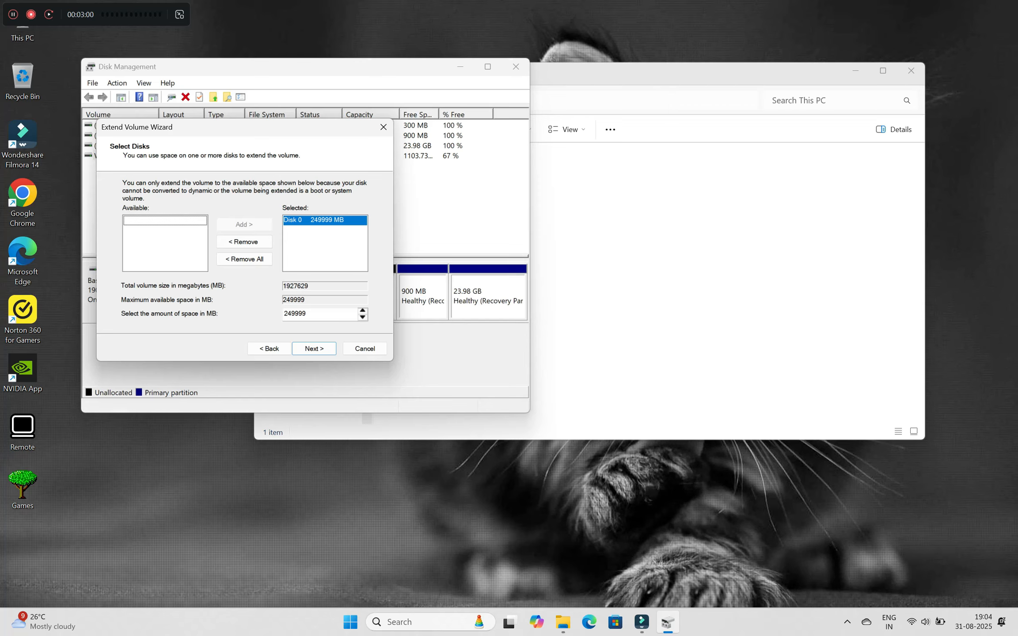
{"action": "left_click", "coordinate": [314, 348]}
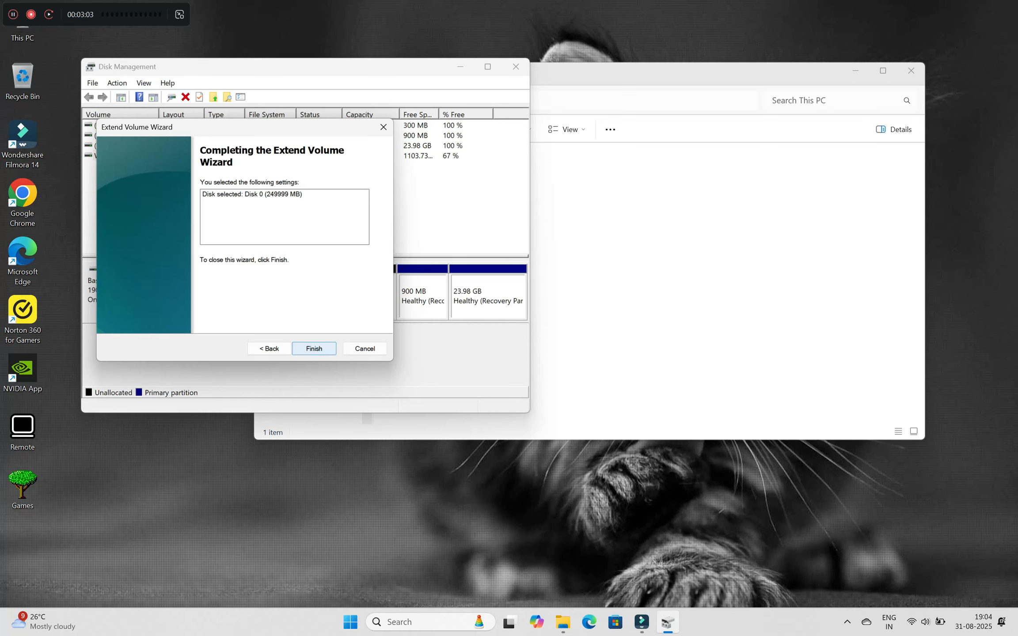
{"action": "left_click", "coordinate": [314, 349]}
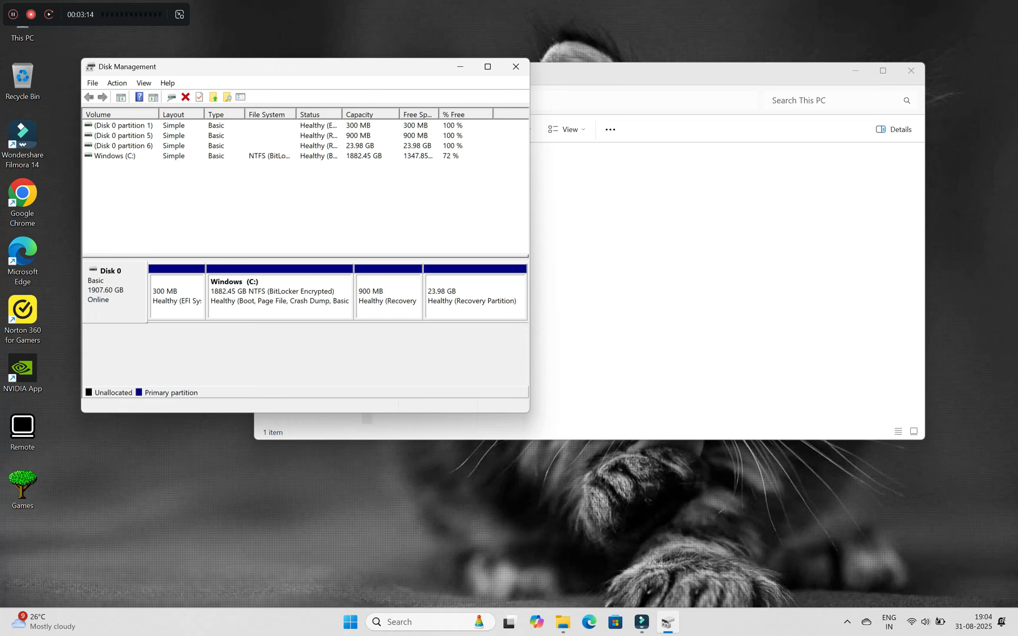
{"action": "left_click", "coordinate": [516, 66]}
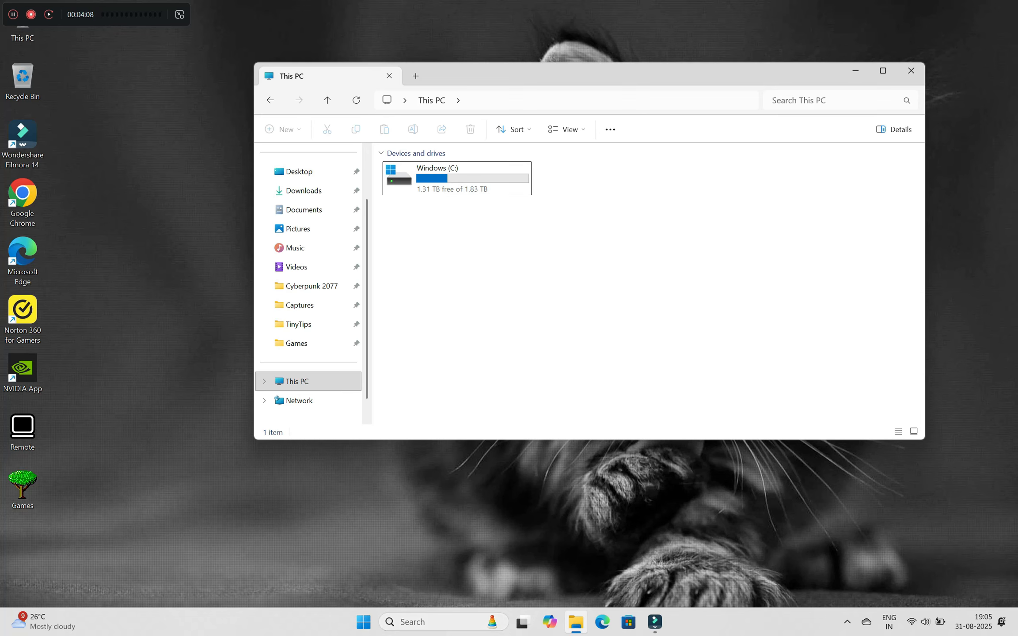
- Search Windows for "partition" and open Create and format hard disk partitions
{"action": "key", "text": "super+s"}
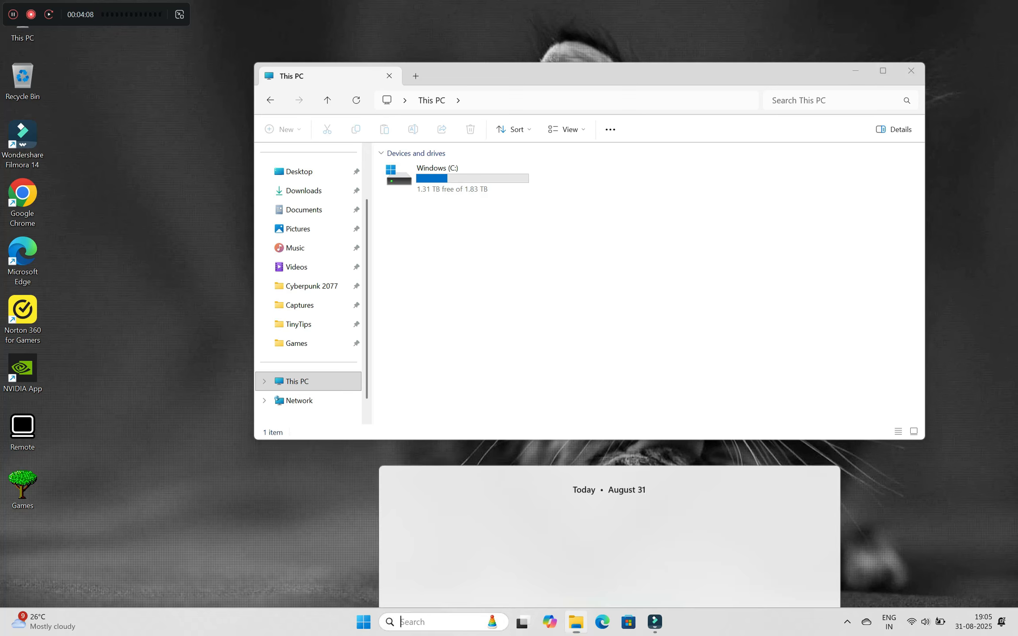
{"action": "type", "text": "pa"}
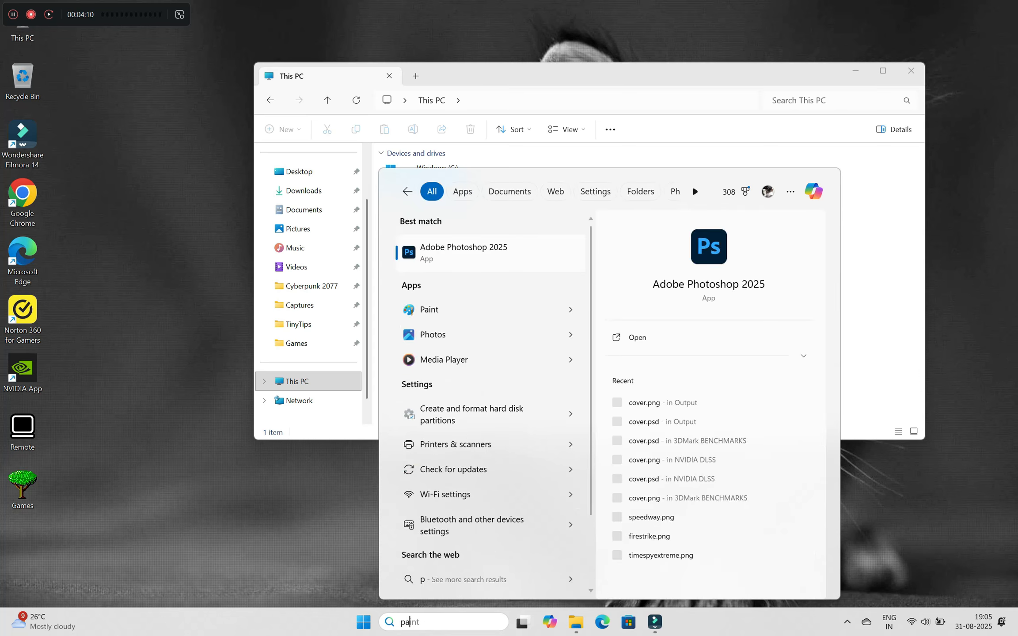
{"action": "type", "text": "rtition"}
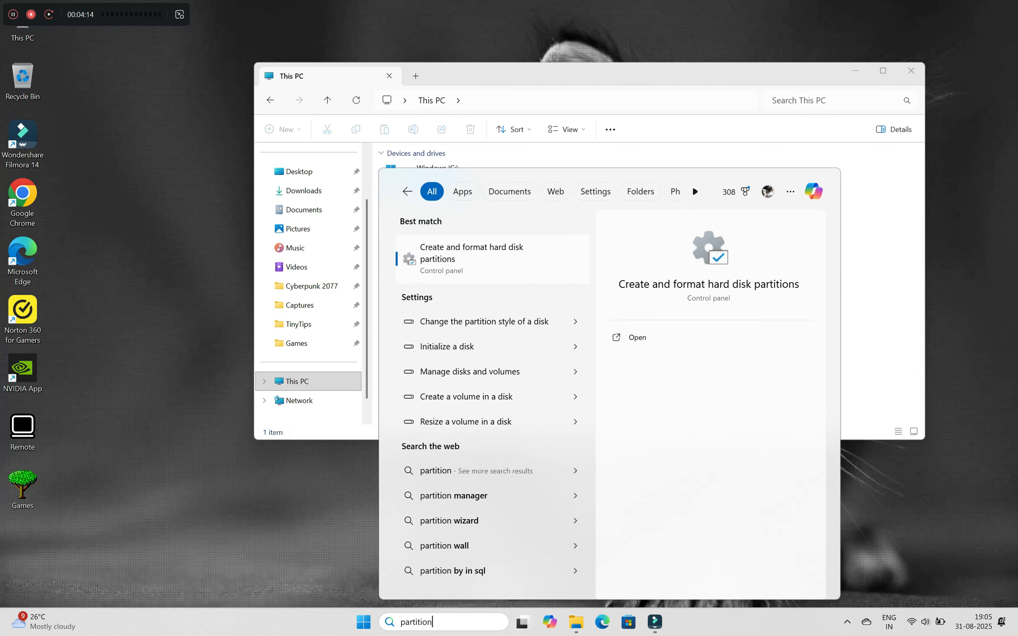
{"action": "key", "text": "Return"}
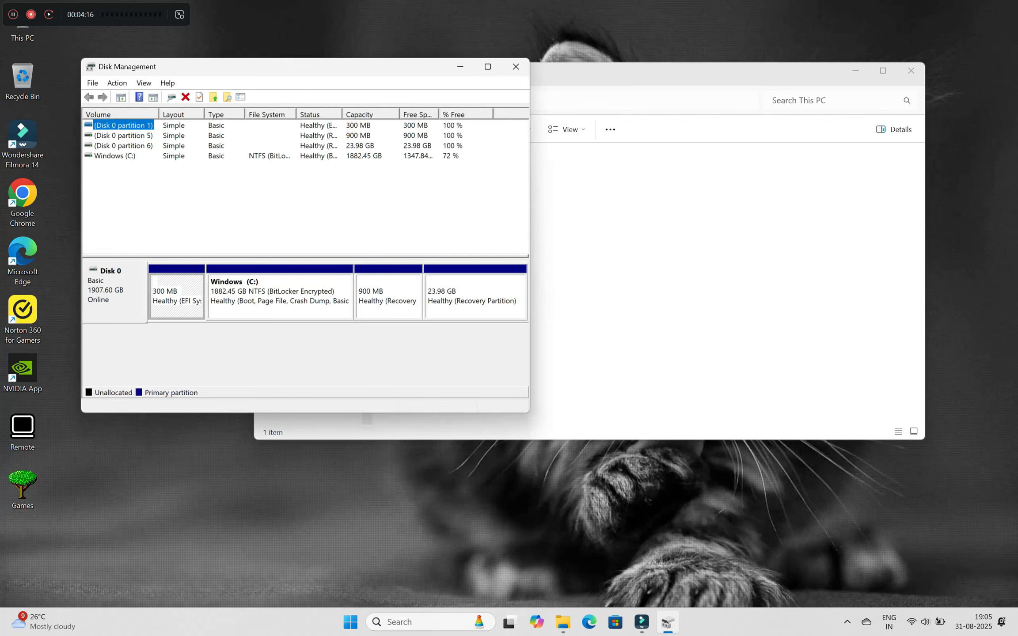
- Shrink the Windows (C:) volume by 250000 MB
{"action": "left_click", "coordinate": [280, 296]}
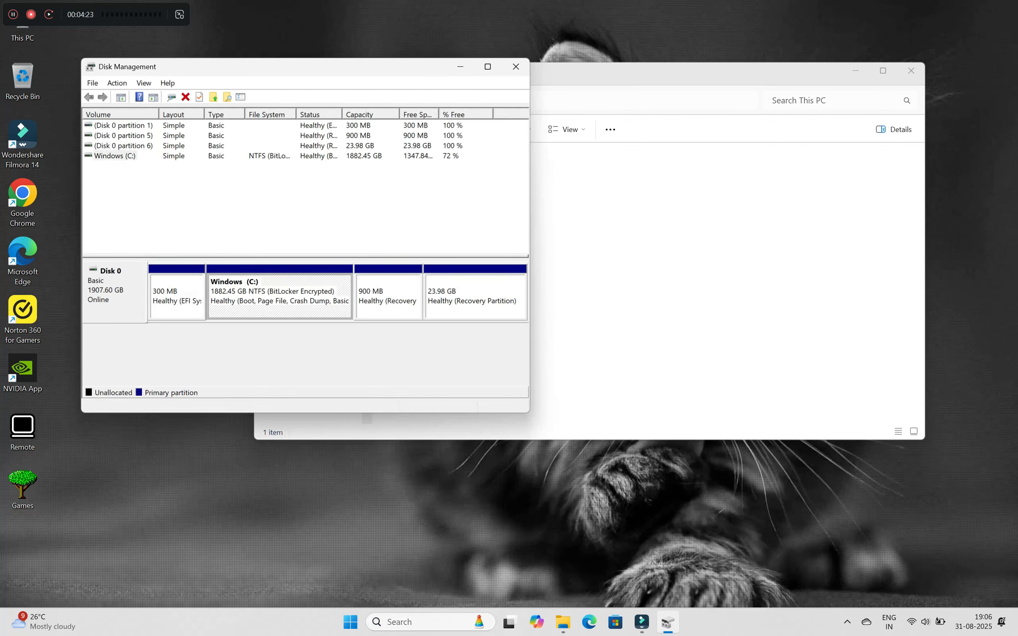
{"action": "right_click", "coordinate": [276, 311]}
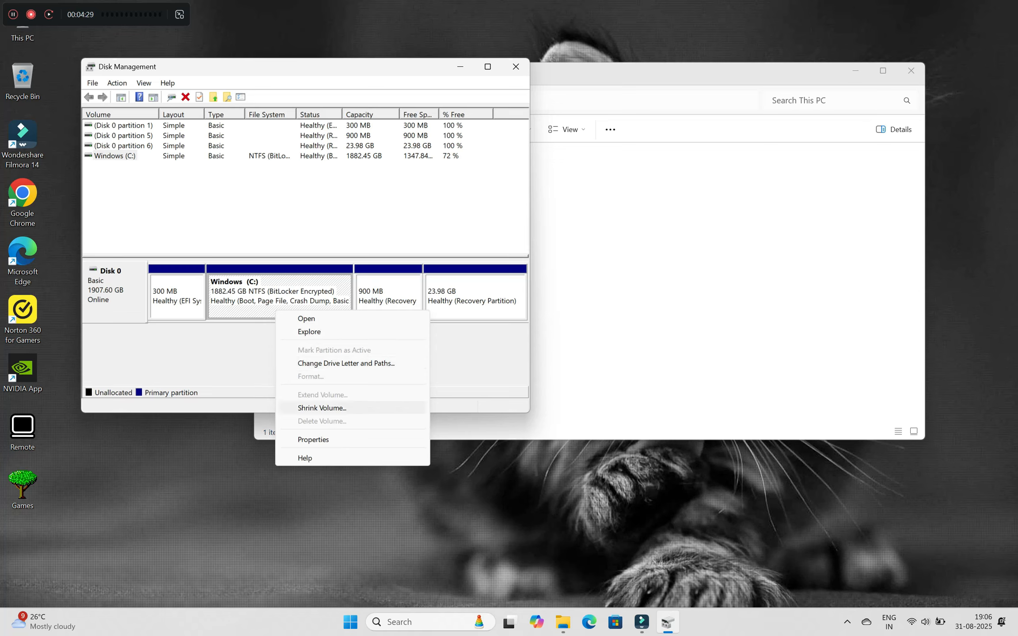
{"action": "left_click", "coordinate": [289, 408]}
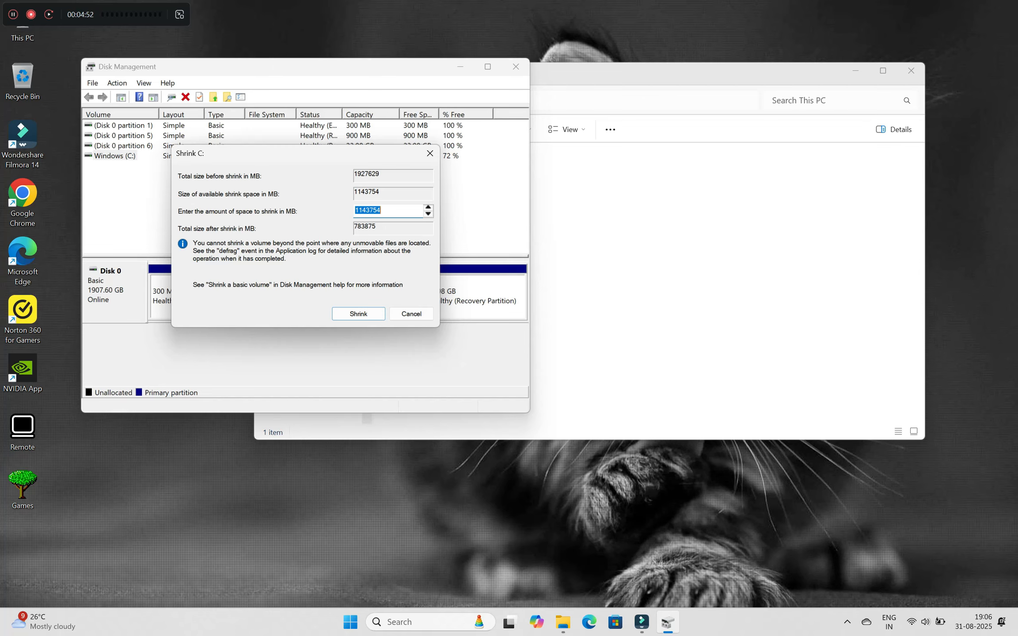
{"action": "type", "text": "25"}
{"action": "key", "text": "BackSpace"}
{"action": "key", "text": "BackSpace"}
{"action": "type", "text": "250"}
{"action": "type", "text": "000"}
{"action": "key", "text": "Return"}
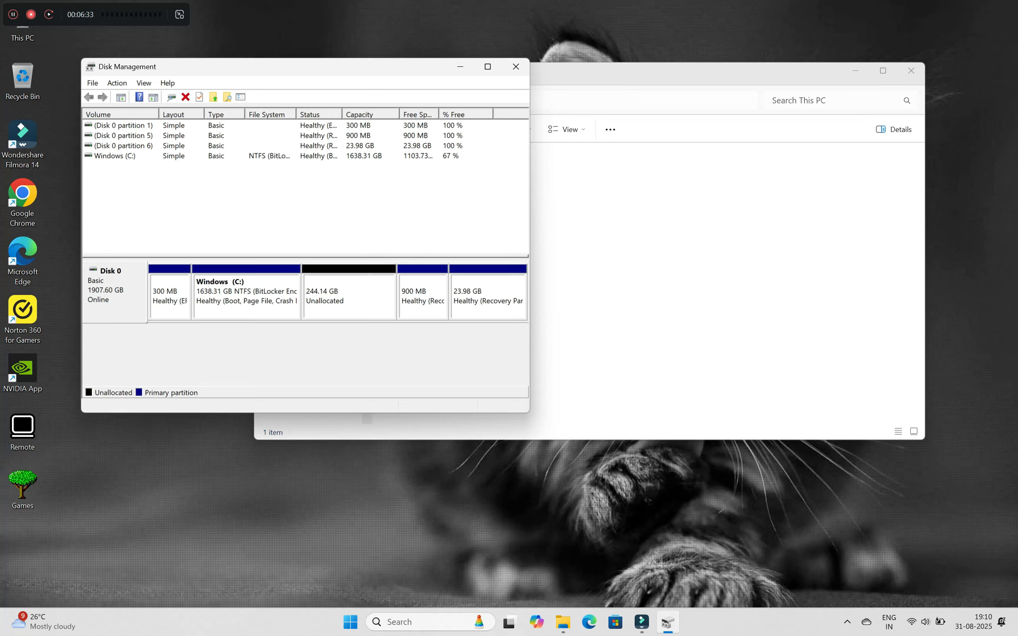
- Set up a new simple volume of 250000 MB in Disk 0's unallocated space and assign it drive letter D
{"action": "right_click", "coordinate": [354, 292]}
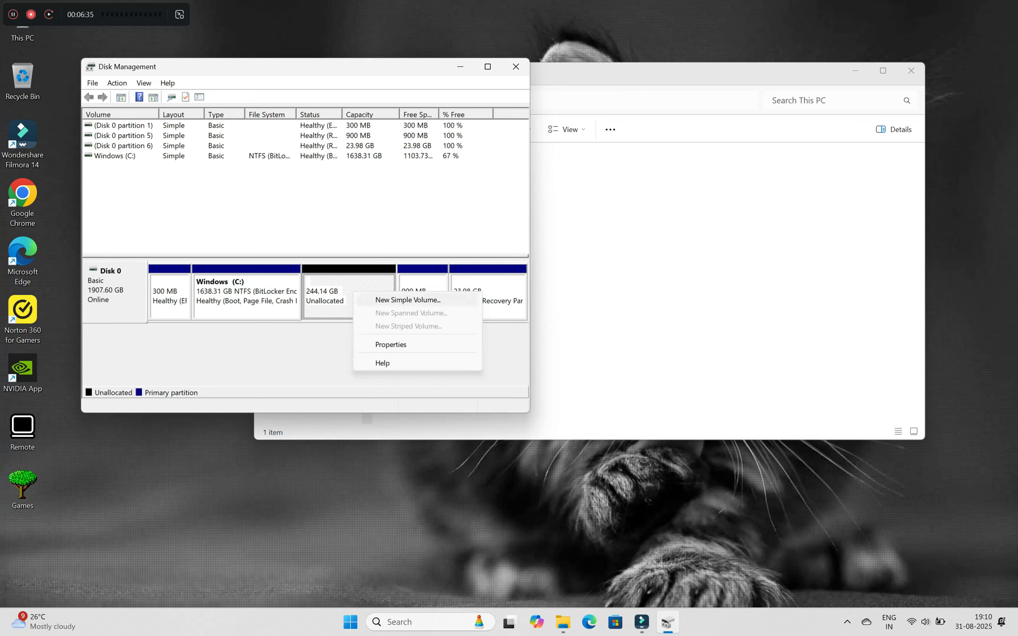
{"action": "left_click", "coordinate": [408, 300]}
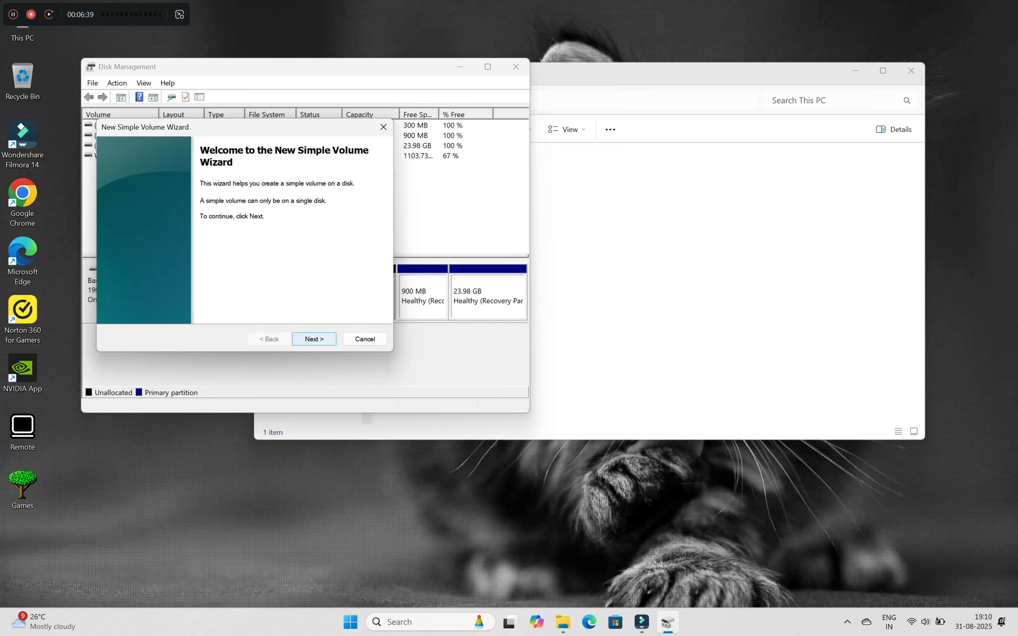
{"action": "left_click", "coordinate": [314, 339]}
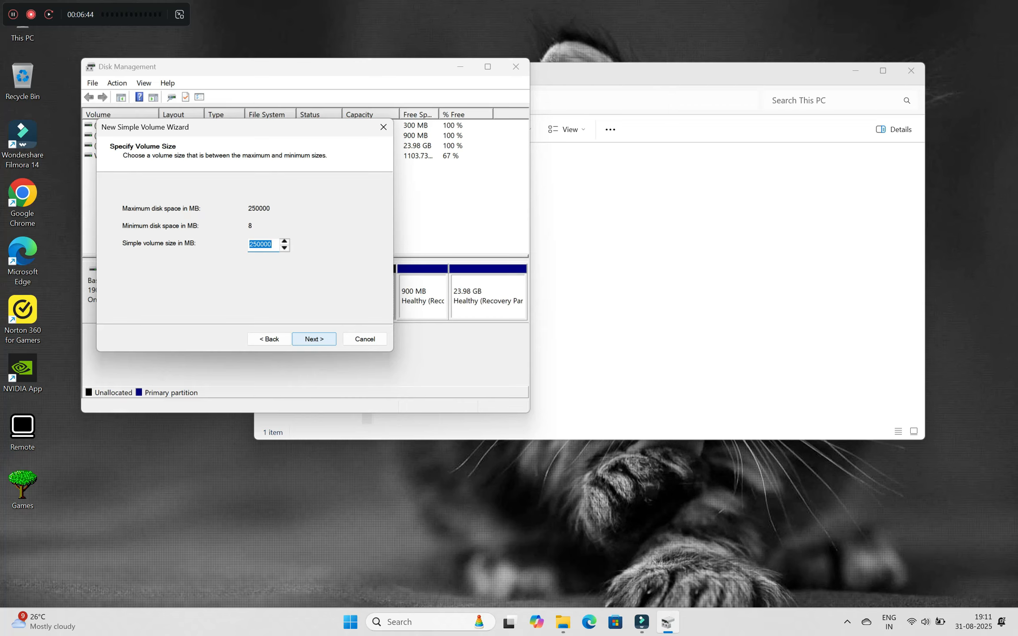
{"action": "key", "text": "Return"}
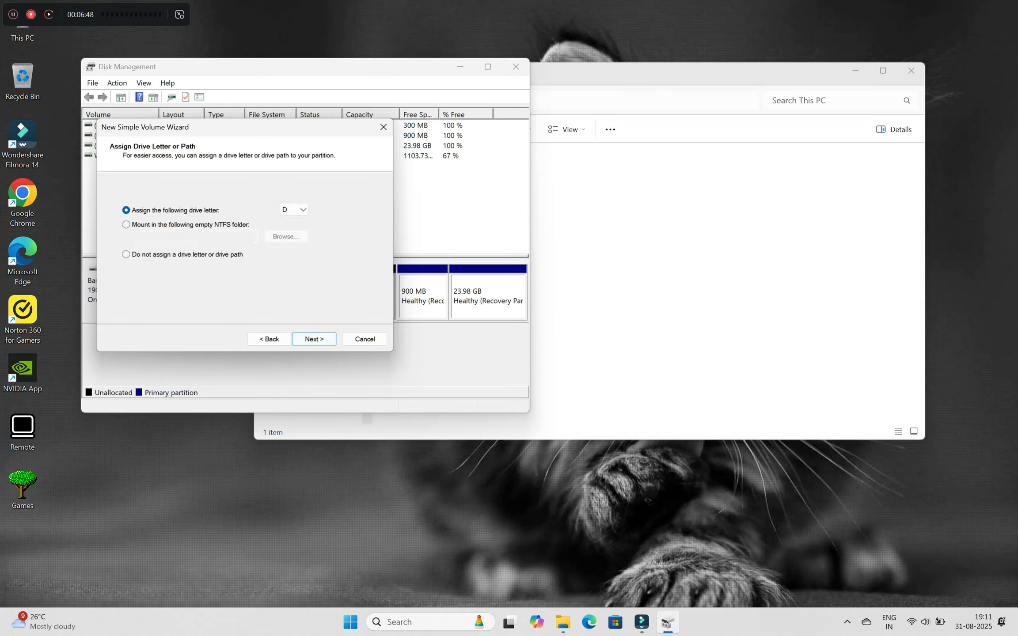
{"action": "left_click", "coordinate": [294, 210]}
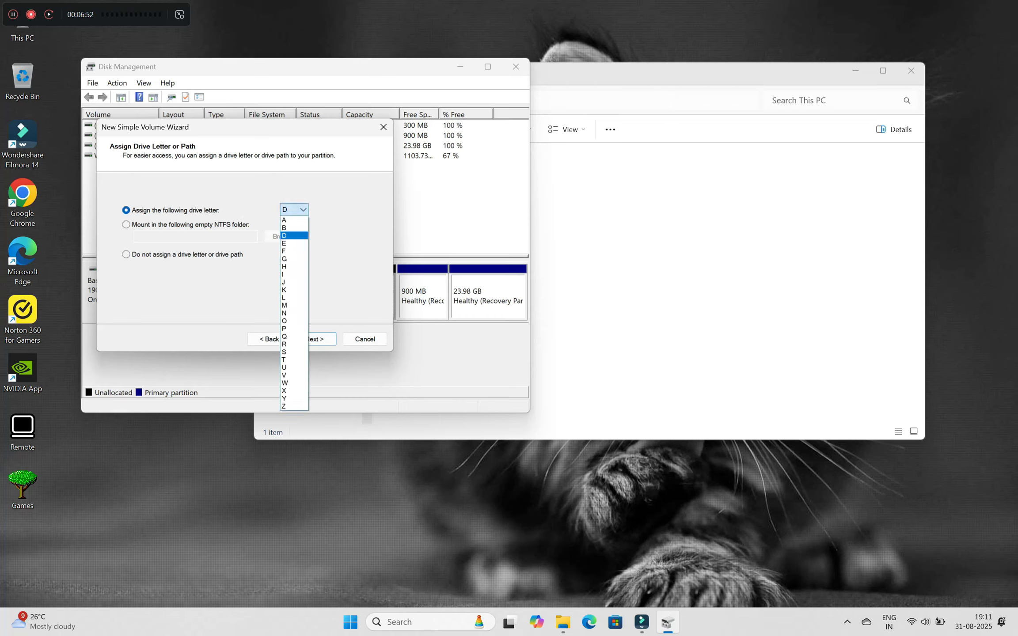
{"action": "left_click", "coordinate": [294, 210]}
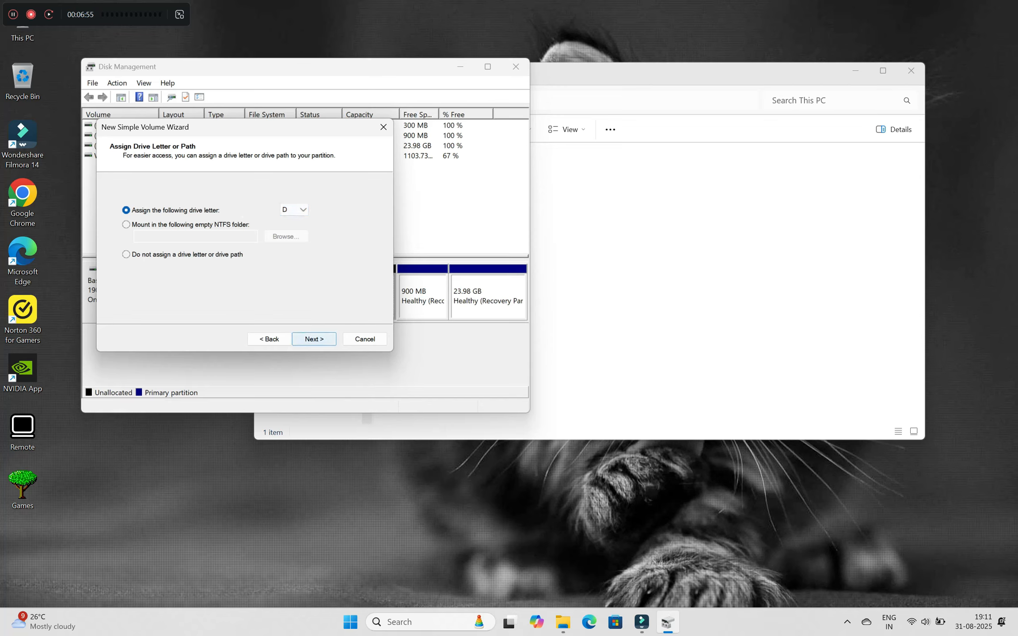
{"action": "left_click", "coordinate": [313, 339]}
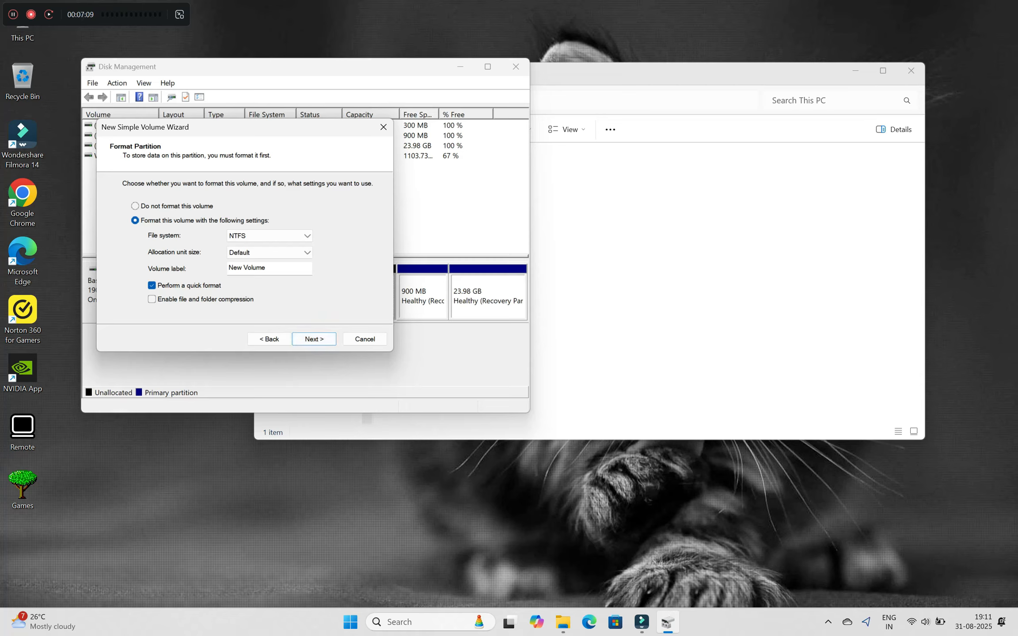
- Label the new volume Data, create it with an NTFS quick format at default allocation unit size, and close Disk Management
{"action": "left_click_drag", "start_coordinate": [270, 269], "coordinate": [227, 268]}
{"action": "type", "text": "Data"}
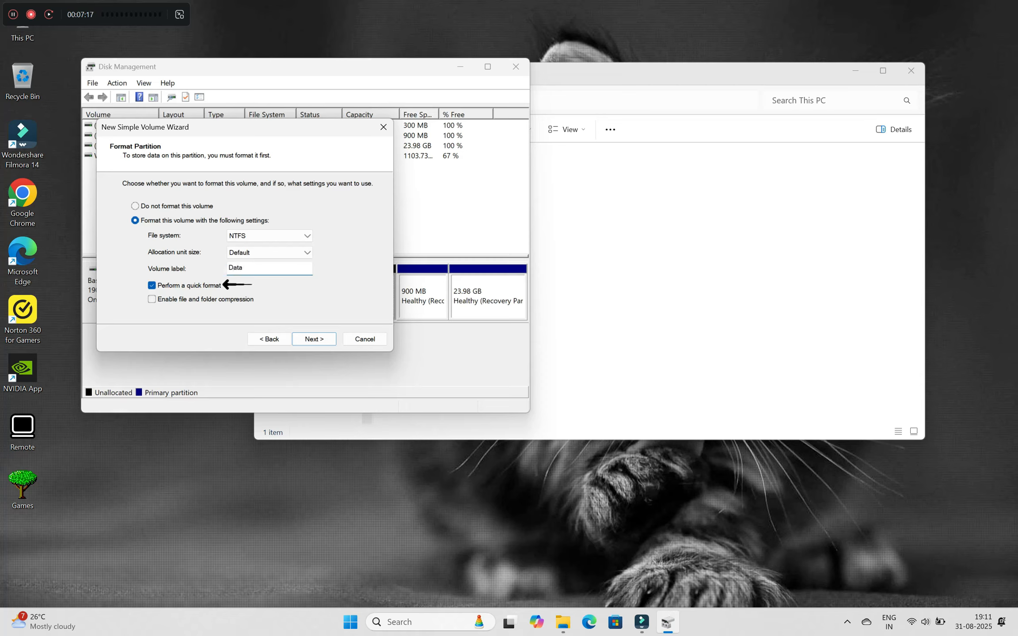
{"action": "left_click", "coordinate": [314, 339]}
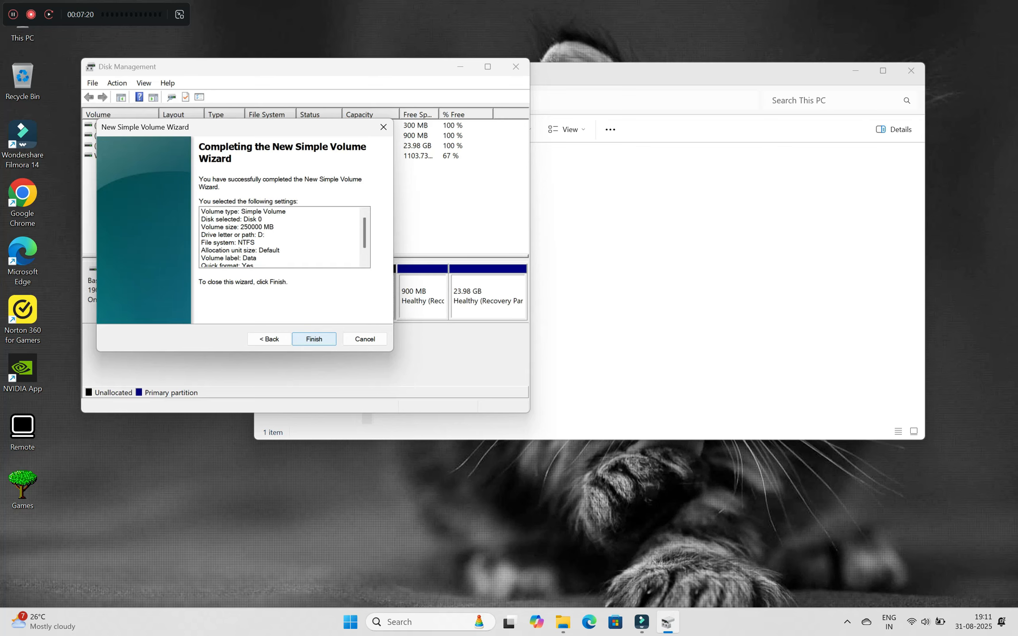
{"action": "left_click", "coordinate": [314, 339]}
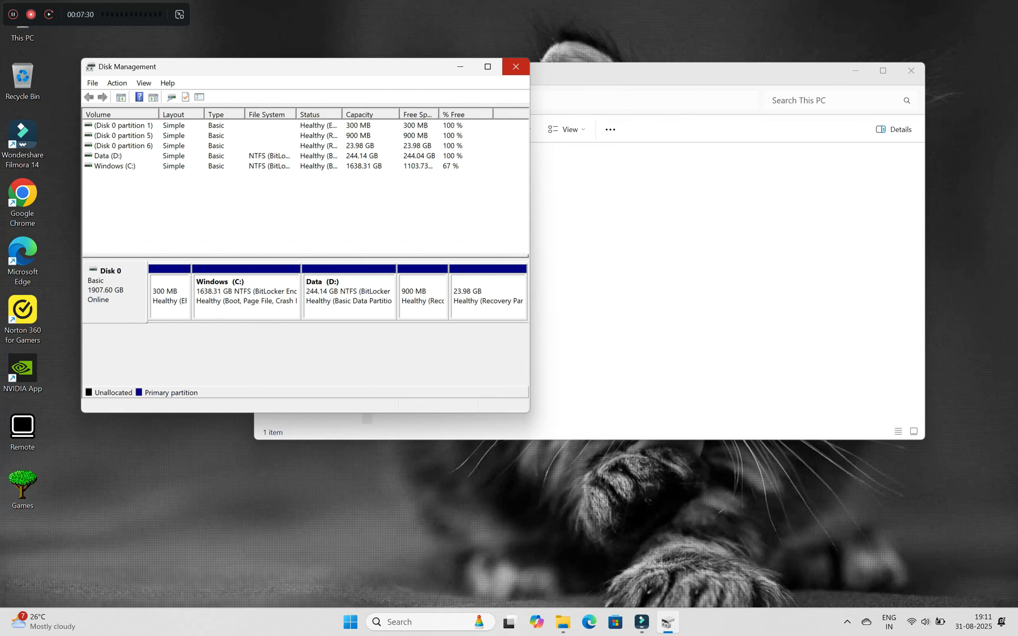
{"action": "left_click", "coordinate": [516, 67]}
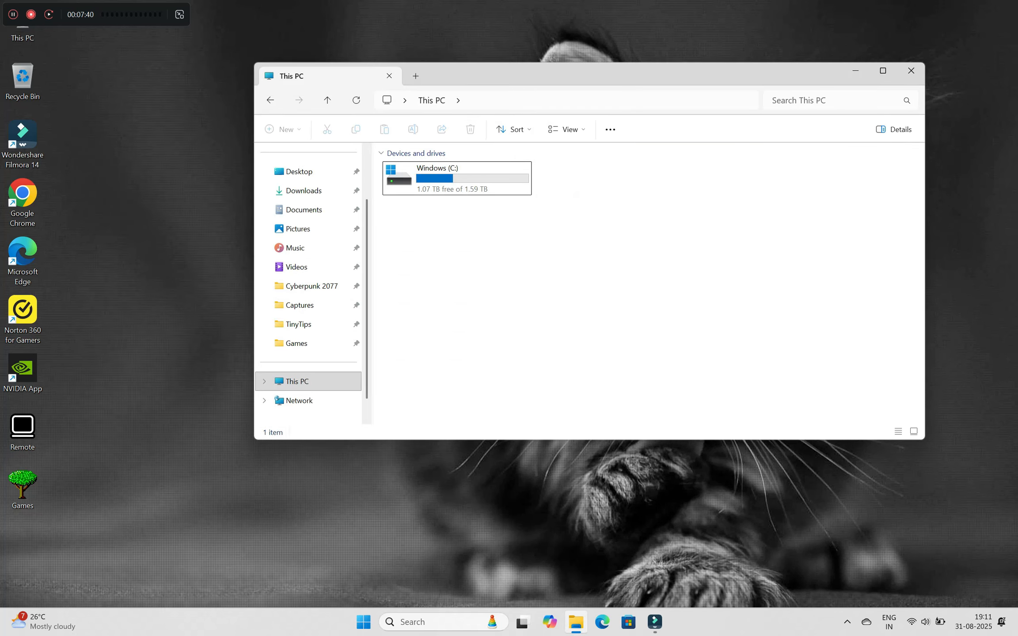
- Reopen This PC in a fresh File Explorer window, check the contents of the Data (D:) drive and return to the drive overview
{"action": "left_click", "coordinate": [912, 70]}
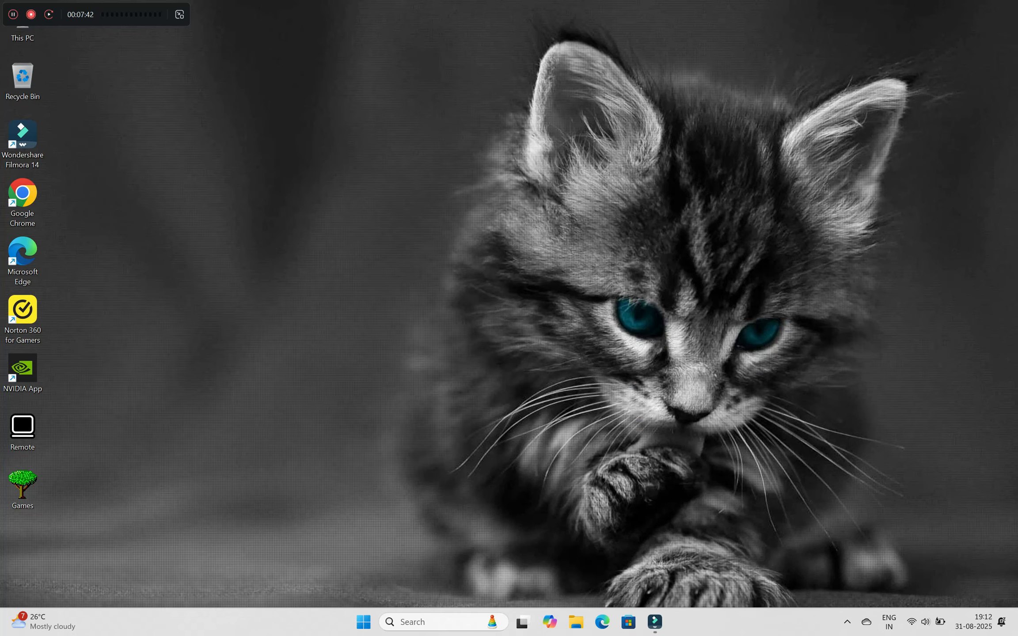
{"action": "double_click", "coordinate": [23, 35]}
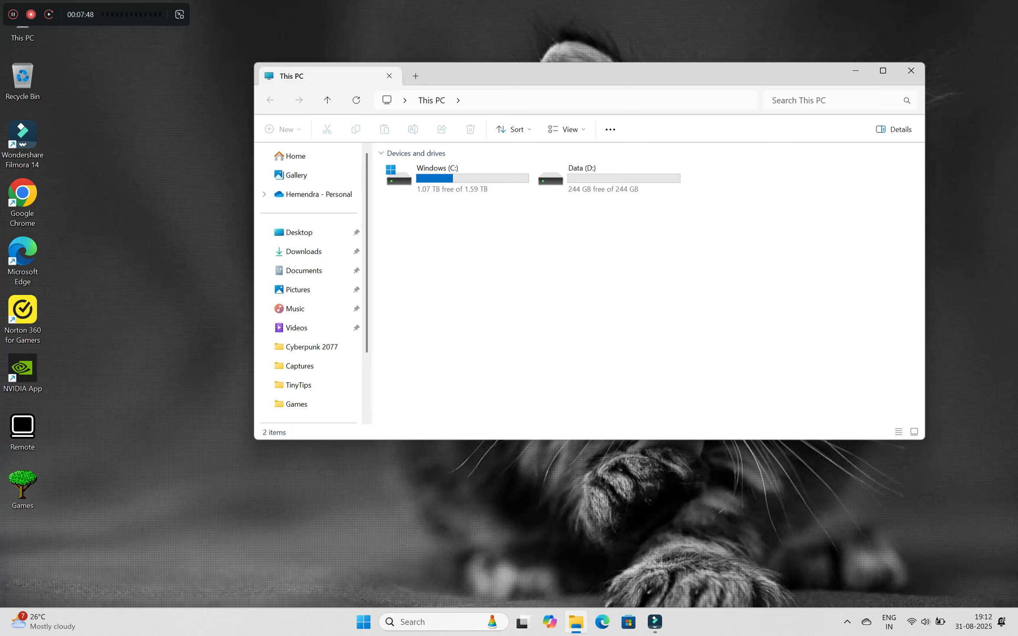
{"action": "double_click", "coordinate": [609, 178]}
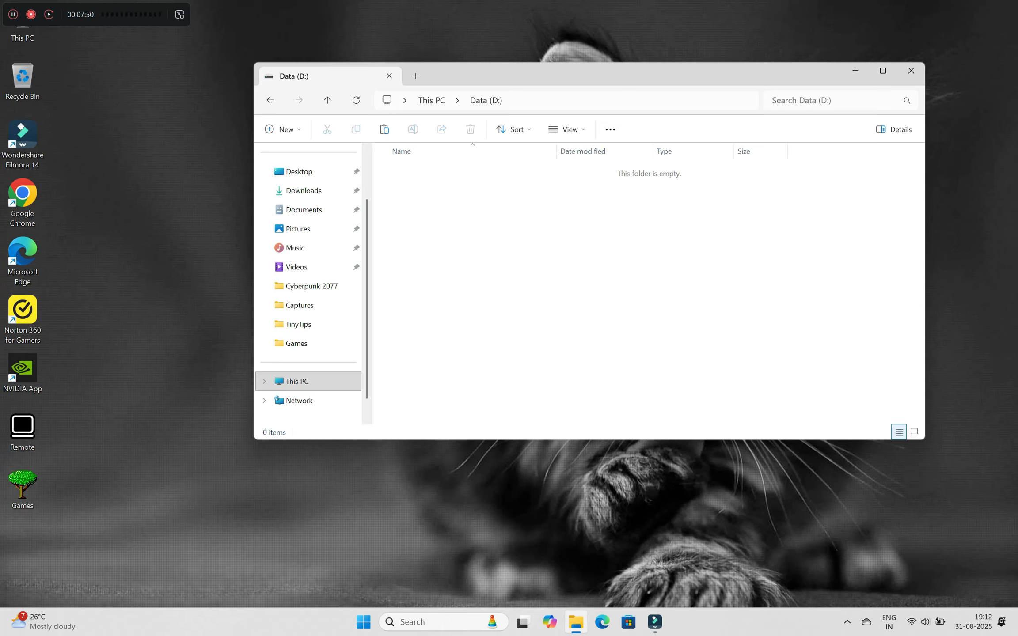
{"action": "key", "text": "alt+Left"}
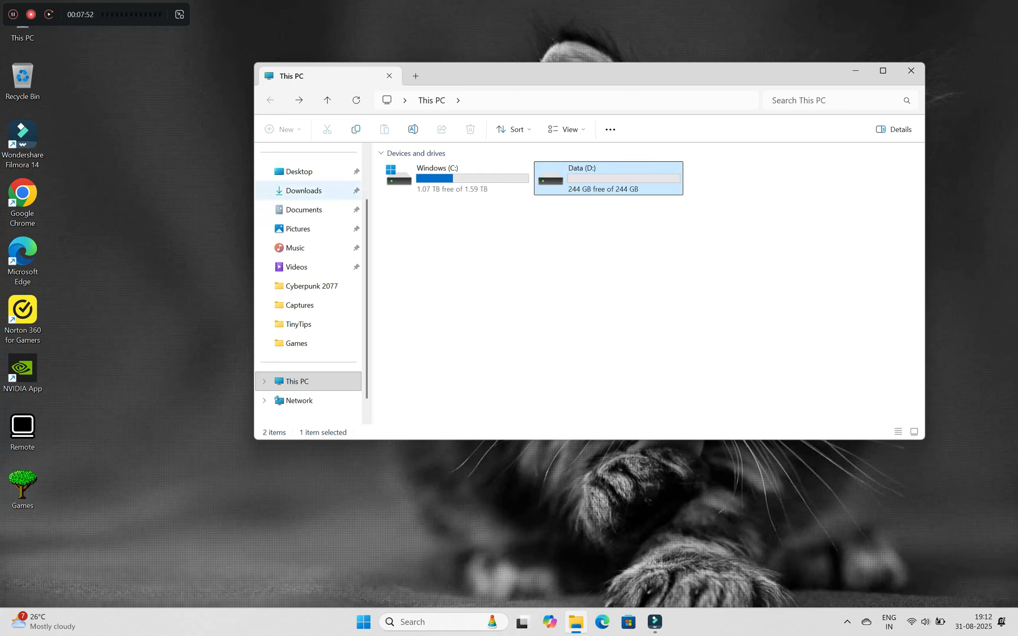